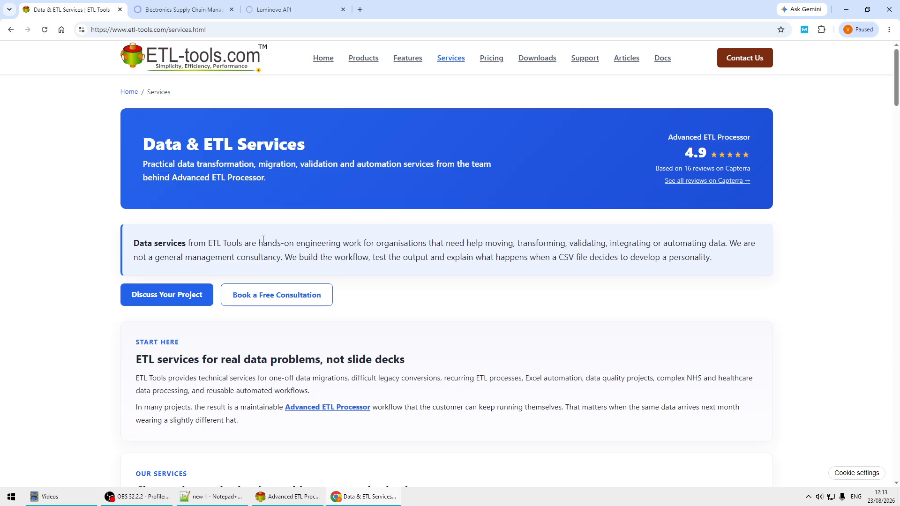
Review the Data & ETL Services page, including the list of services offered
{"action": "scroll", "coordinate": [50, 376], "scroll_direction": "down", "scroll_amount": 3}
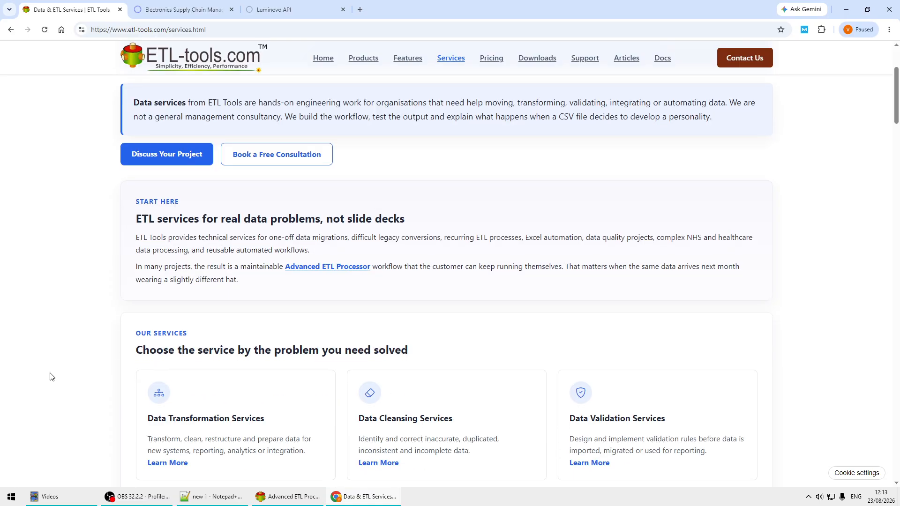
{"action": "scroll", "coordinate": [50, 377], "scroll_direction": "down", "scroll_amount": 3}
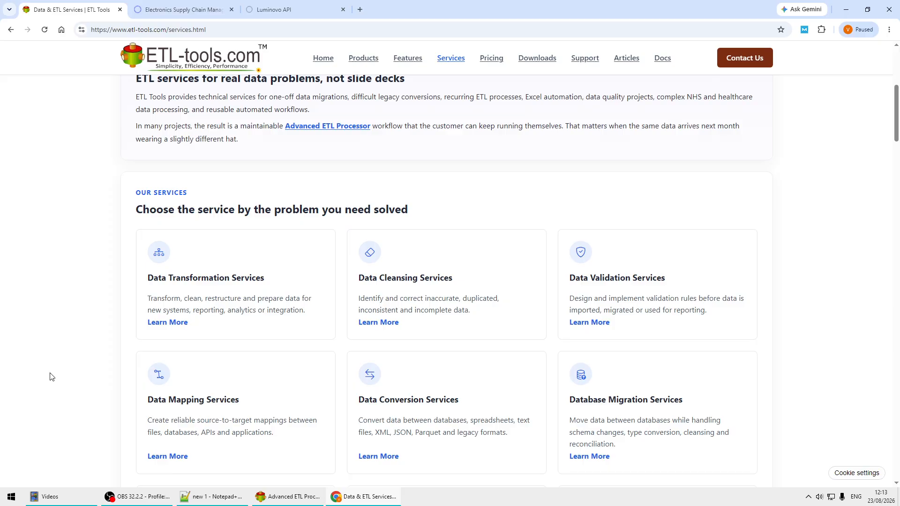
{"action": "scroll", "coordinate": [50, 375], "scroll_direction": "down", "scroll_amount": 3}
{"action": "scroll", "coordinate": [50, 375], "scroll_direction": "up", "scroll_amount": 9}
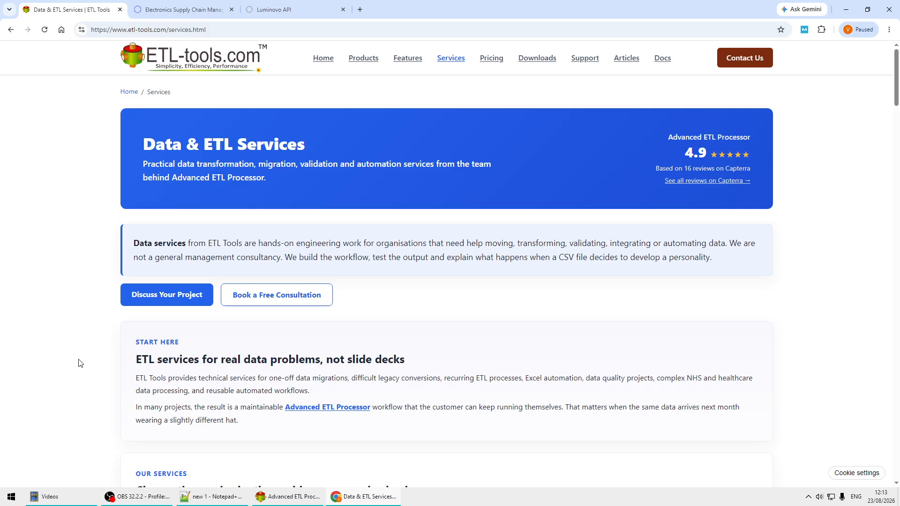
View the Luminovo home page and review its API documentation, down to the Assembly and Authentication sections
{"action": "left_click", "coordinate": [186, 10]}
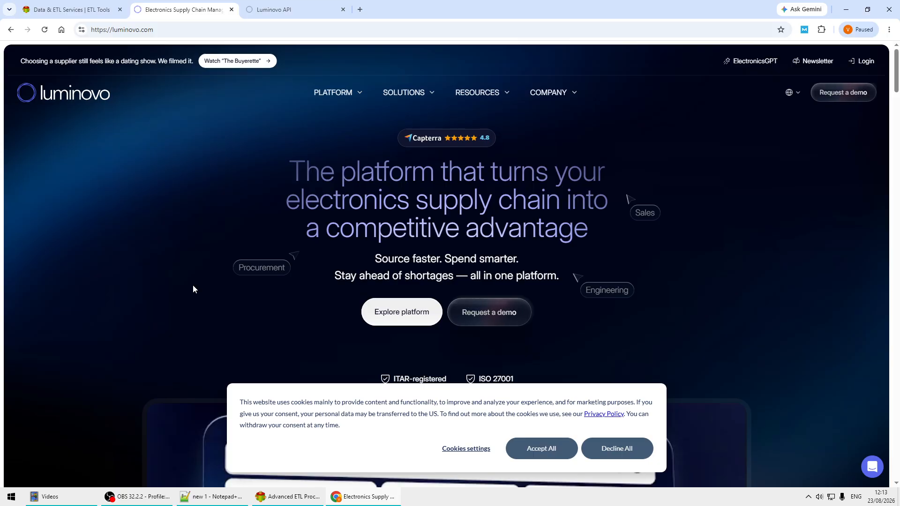
{"action": "left_click", "coordinate": [310, 11]}
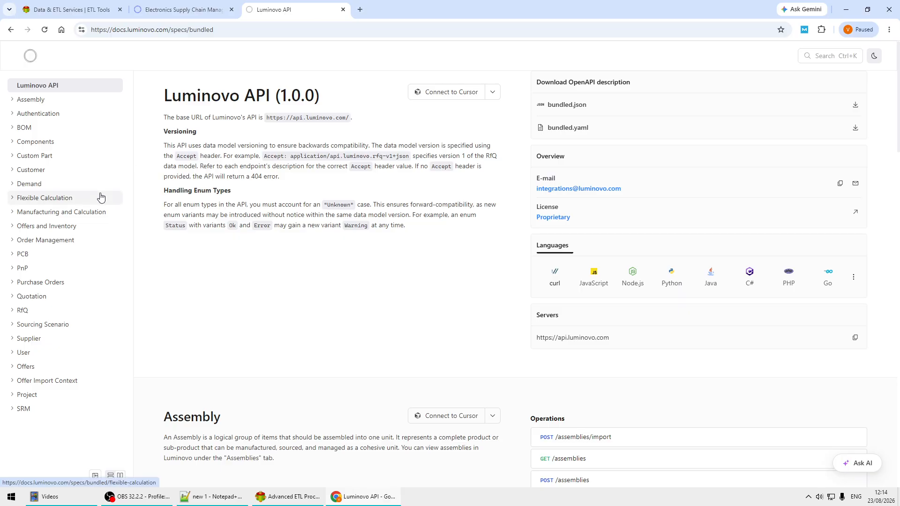
{"action": "scroll", "coordinate": [399, 251], "scroll_direction": "down", "scroll_amount": 3}
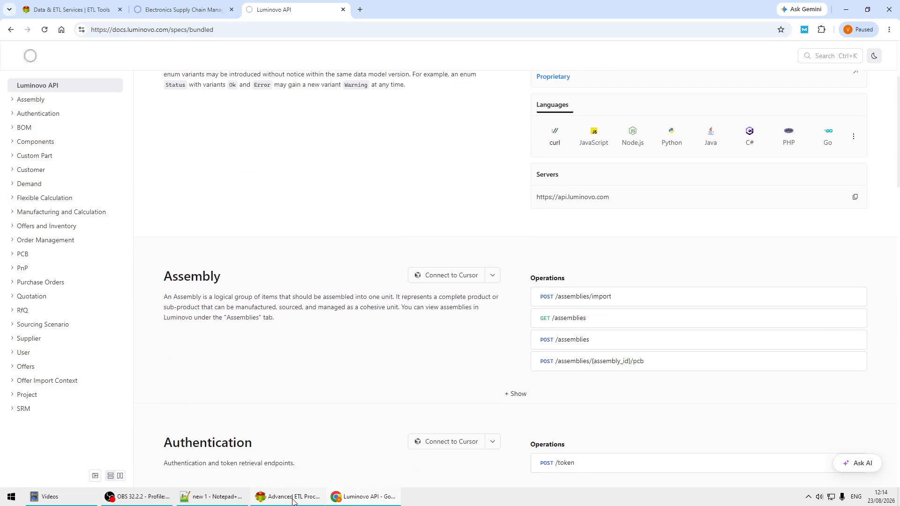
Switch to Advanced ETL Processor and examine the Reader's source rows from Luminovo_ComponentsImport.qvd
{"action": "mouse_move", "coordinate": [293, 501]}
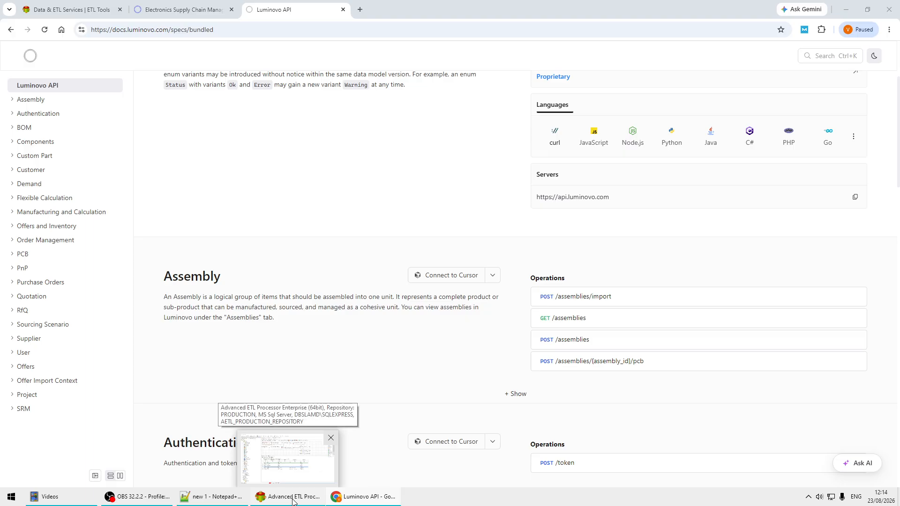
{"action": "left_click", "coordinate": [292, 499]}
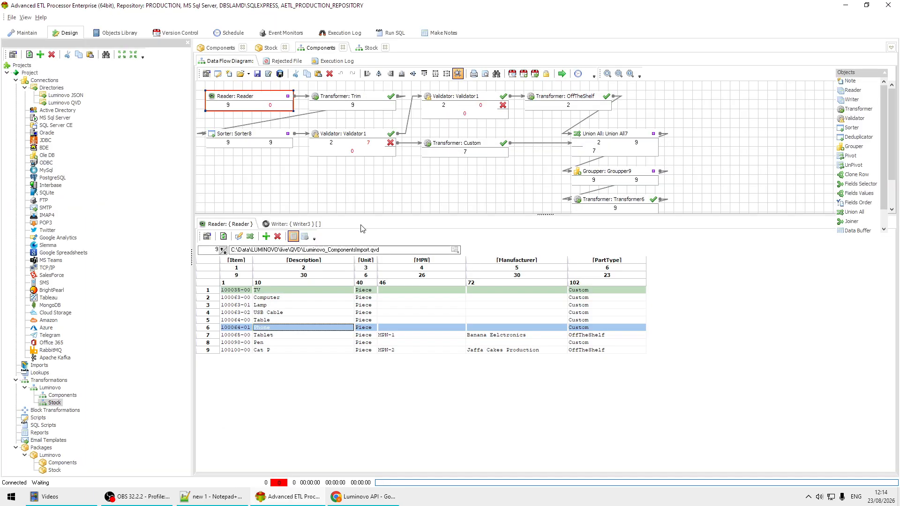
{"action": "left_click", "coordinate": [302, 290]}
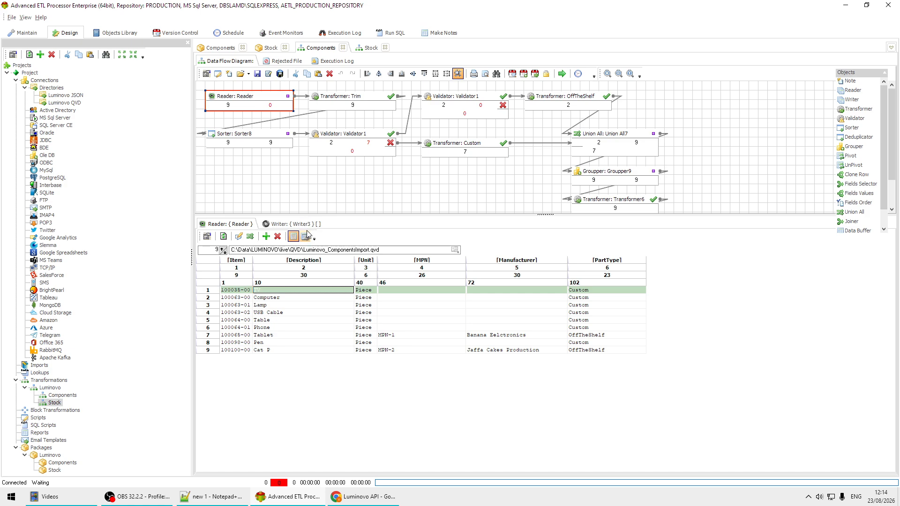
Examine the Writer's output field list and its Quote Text settings
{"action": "left_click", "coordinate": [292, 224]}
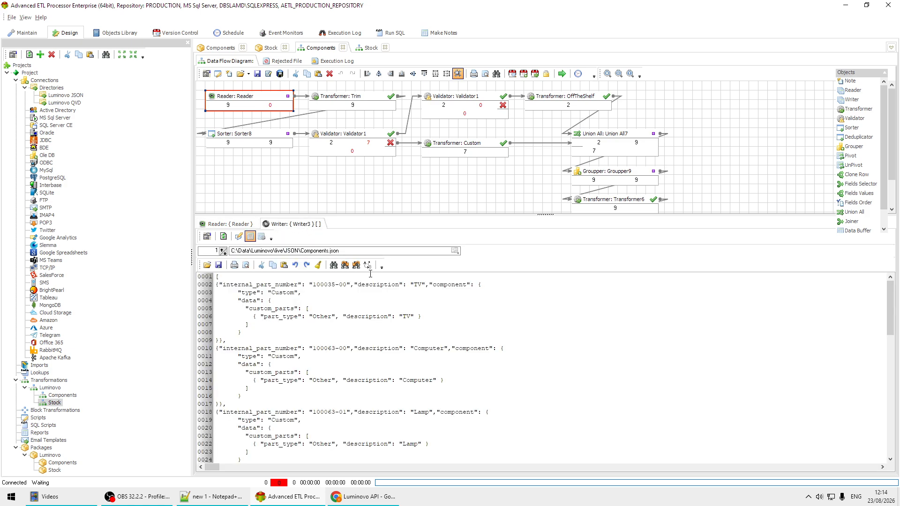
{"action": "left_click", "coordinate": [261, 237]}
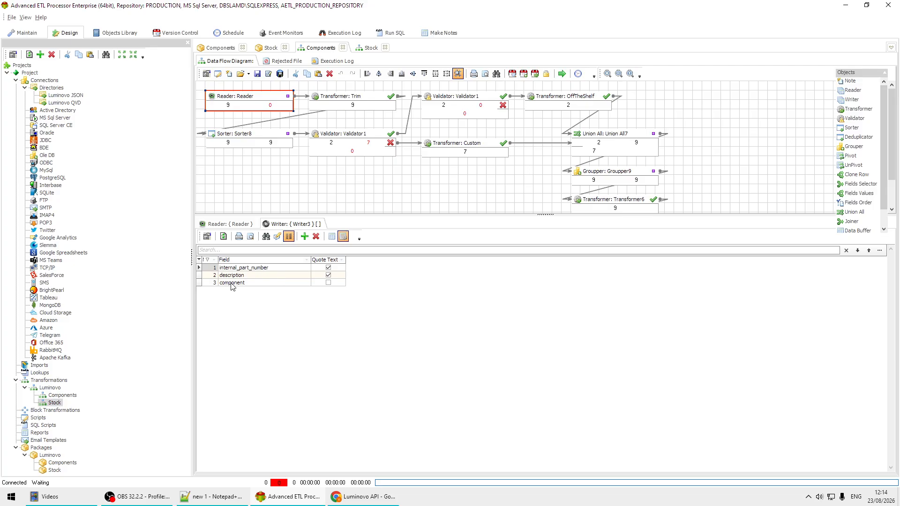
{"action": "left_click", "coordinate": [331, 240]}
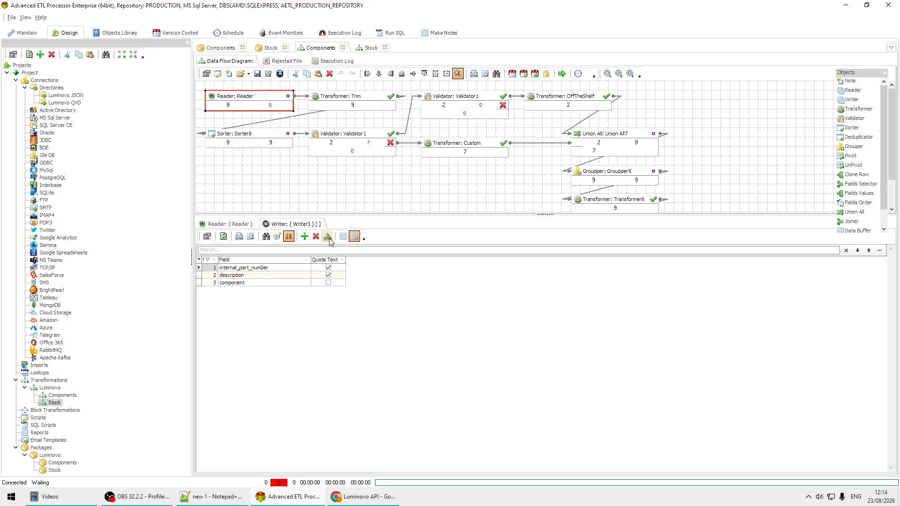
Examine the first record's JSON structure in Components.json, including the internal_part_number, description and component entries
{"action": "left_click", "coordinate": [343, 236]}
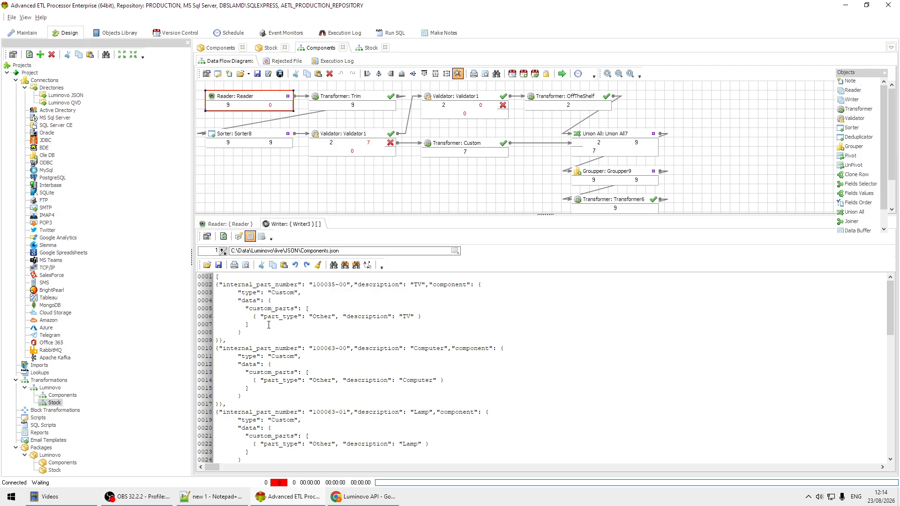
{"action": "left_click_drag", "start_coordinate": [269, 325], "coordinate": [177, 303]}
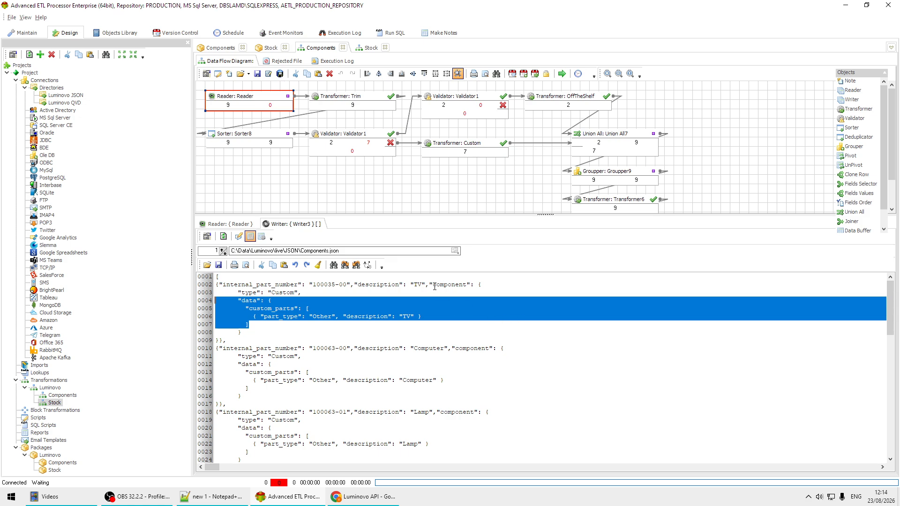
{"action": "left_click_drag", "start_coordinate": [425, 285], "coordinate": [408, 334]}
{"action": "left_click", "coordinate": [598, 308]}
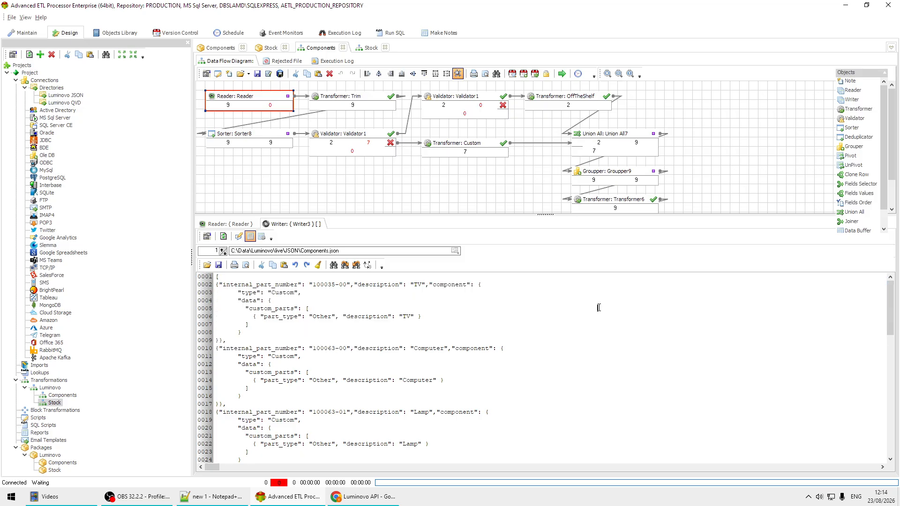
{"action": "double_click", "coordinate": [278, 285]}
{"action": "double_click", "coordinate": [374, 285]}
Compare the Reader's source rows against the JSON output, checking the item descriptions and units
{"action": "left_click", "coordinate": [233, 225]}
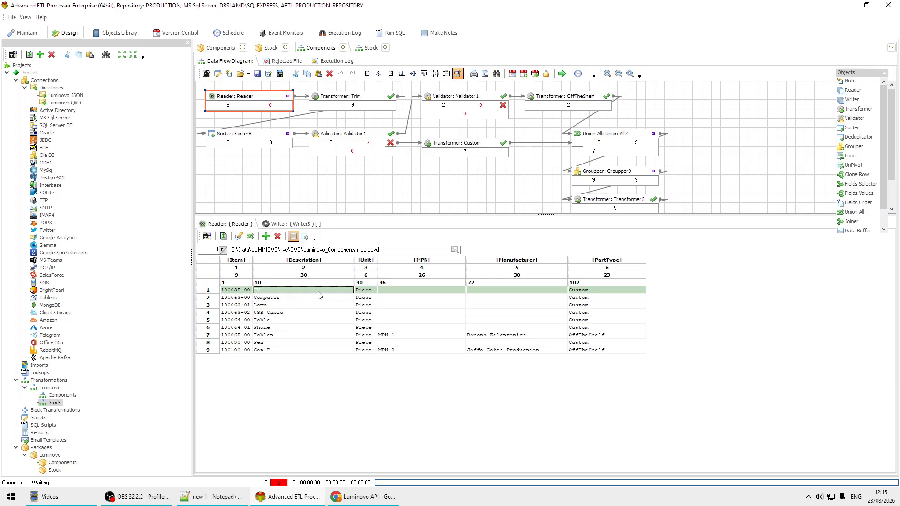
{"action": "left_click", "coordinate": [363, 342]}
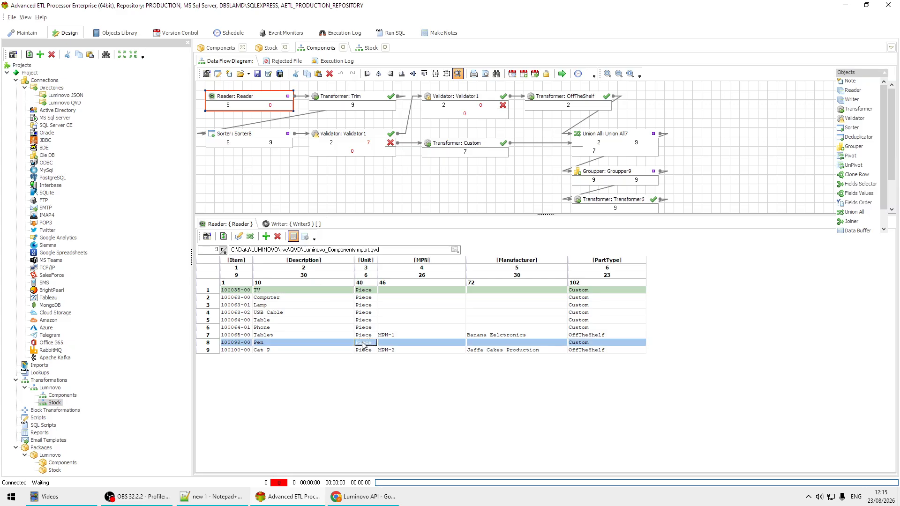
{"action": "left_click", "coordinate": [304, 306]}
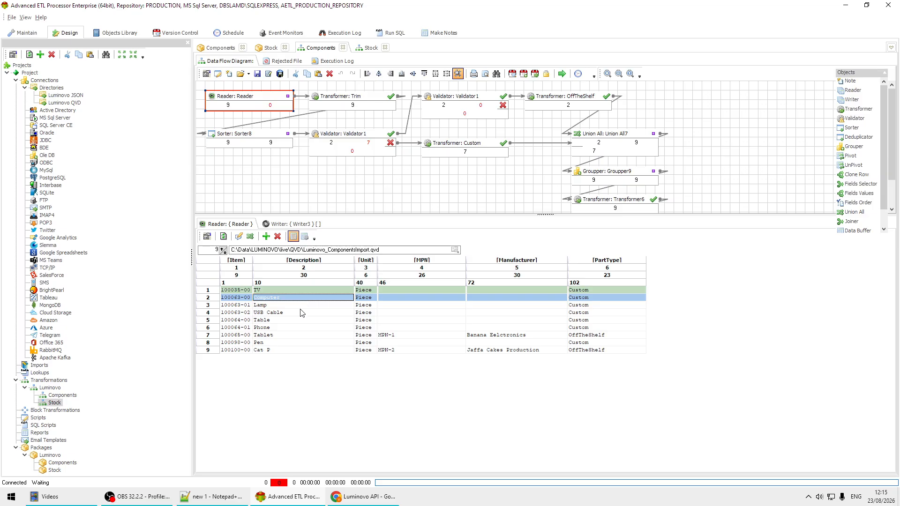
{"action": "left_click", "coordinate": [310, 328]}
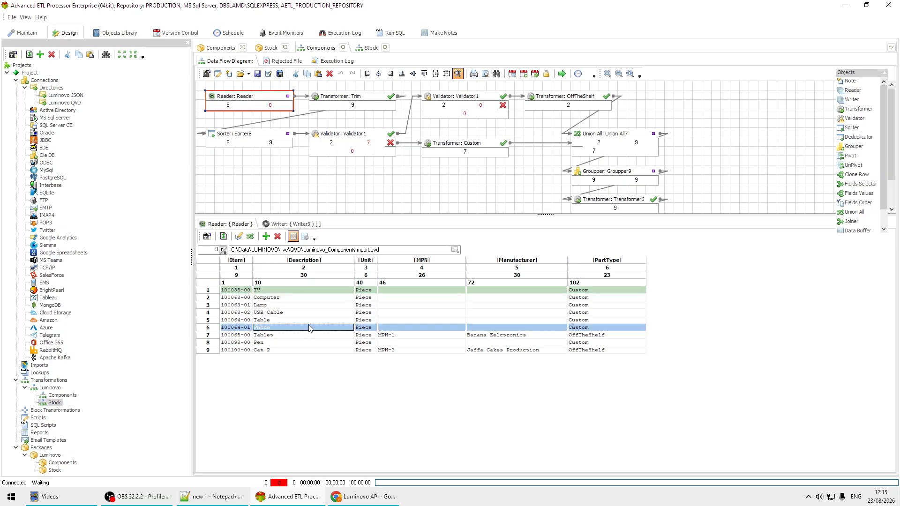
Inspect the Trim transformer's field mappings and the Sorter8 sort fields, closing both without changes
{"action": "double_click", "coordinate": [352, 100]}
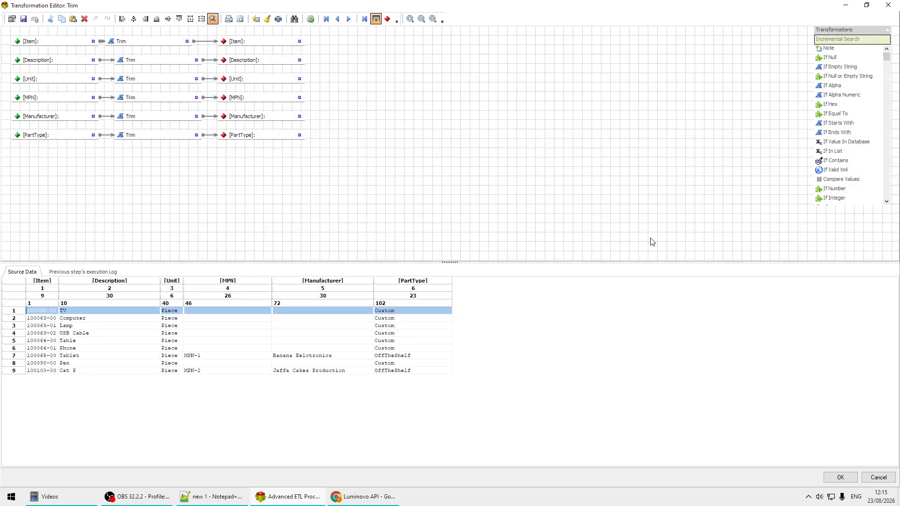
{"action": "left_click", "coordinate": [878, 477]}
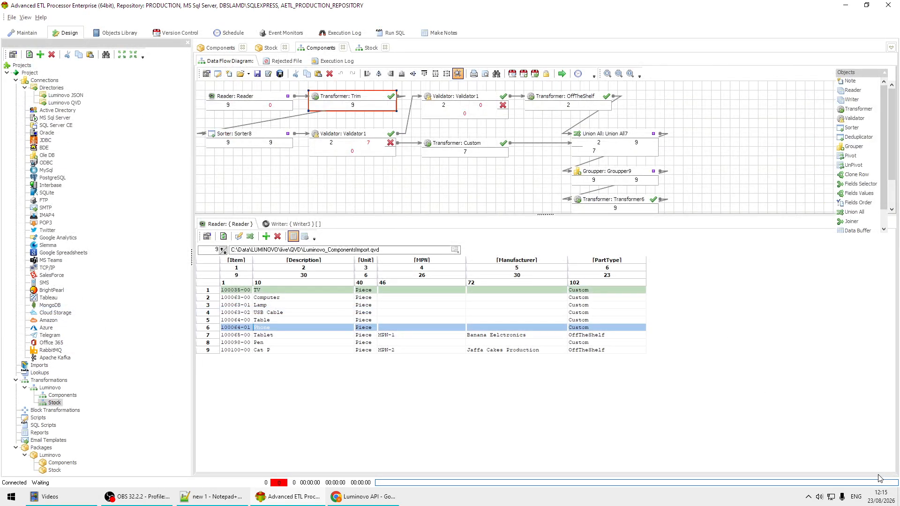
{"action": "double_click", "coordinate": [254, 134]}
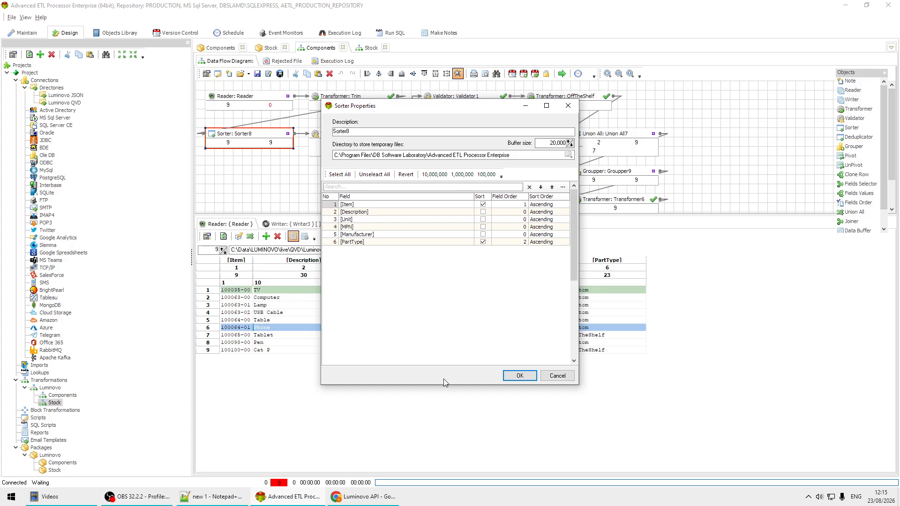
{"action": "left_click", "coordinate": [562, 375]}
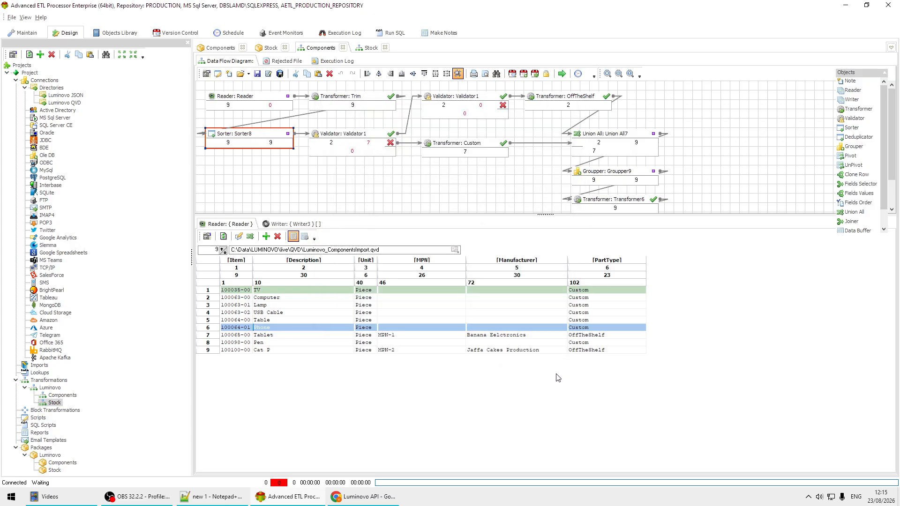
Inspect the PartType rule in the validator after the sorter and close it without changes
{"action": "double_click", "coordinate": [358, 135]}
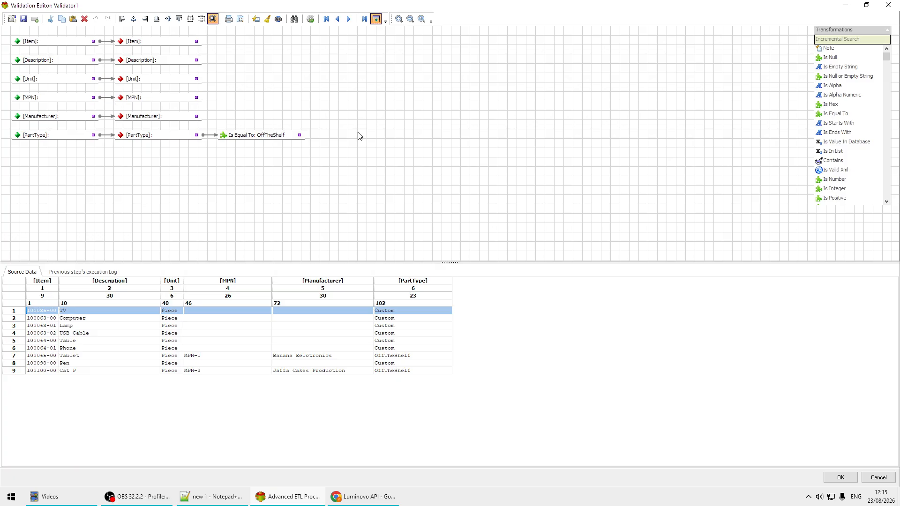
{"action": "left_click", "coordinate": [879, 477]}
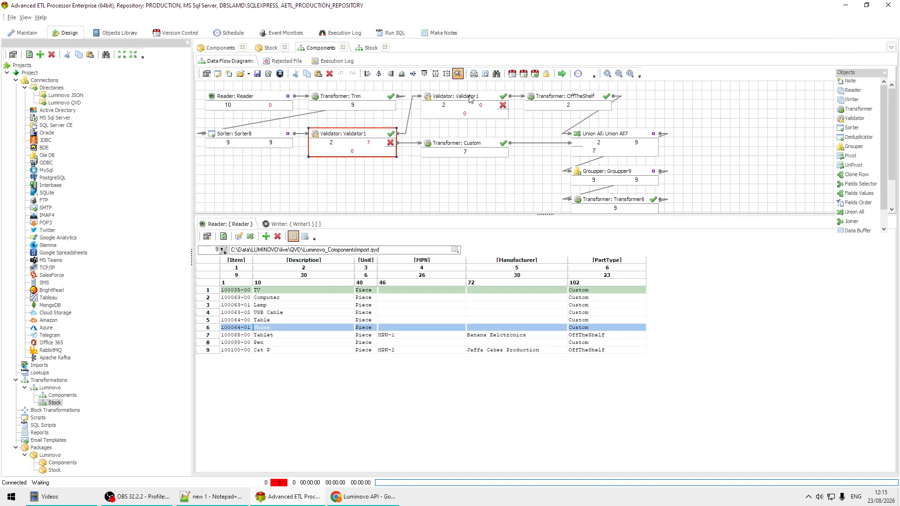
Inspect the Custom transformer's In Place Replace map and JSON template, closing everything without changes
{"action": "double_click", "coordinate": [483, 150]}
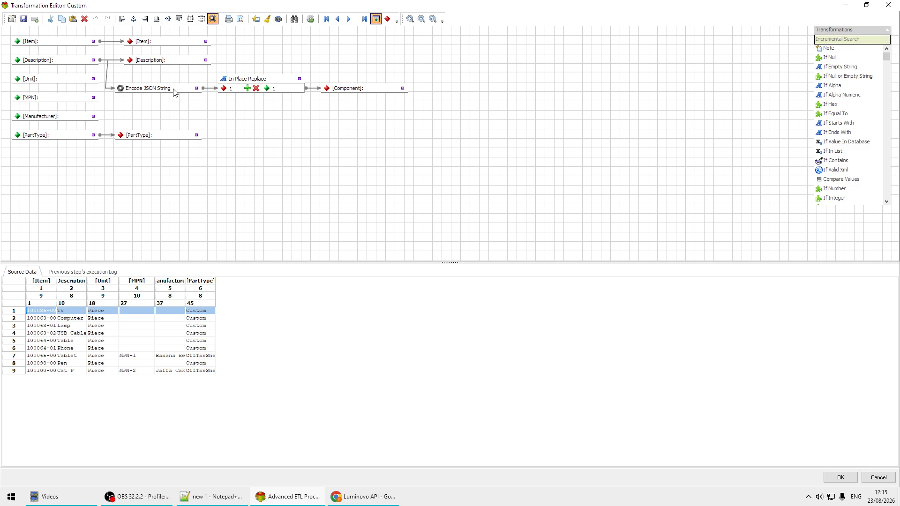
{"action": "double_click", "coordinate": [255, 79]}
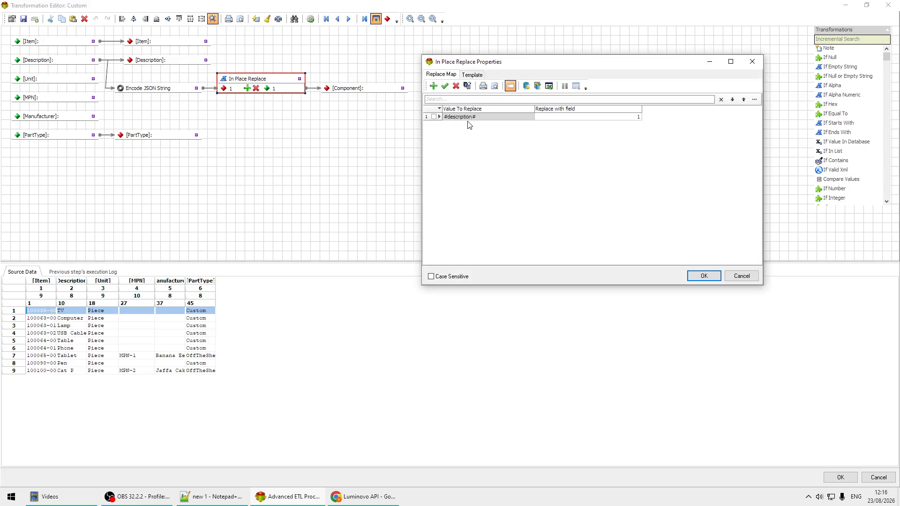
{"action": "left_click", "coordinate": [490, 117]}
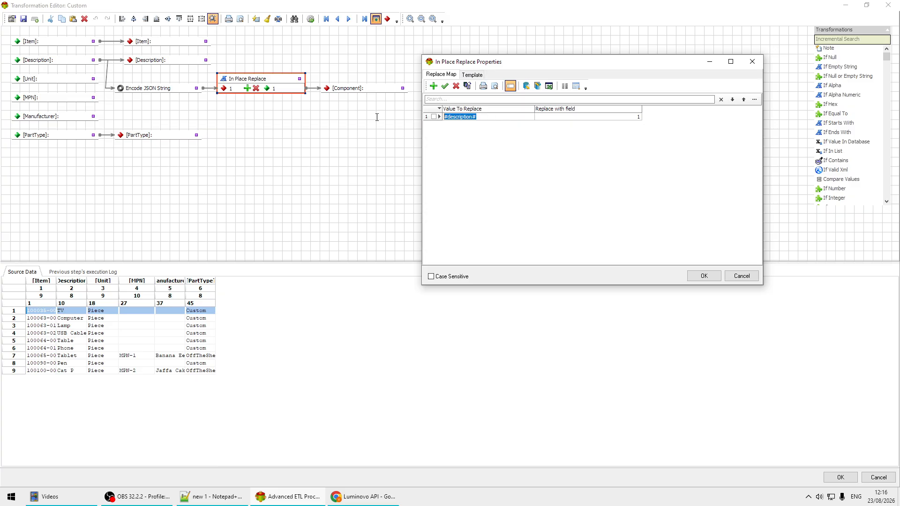
{"action": "left_click", "coordinate": [472, 75]}
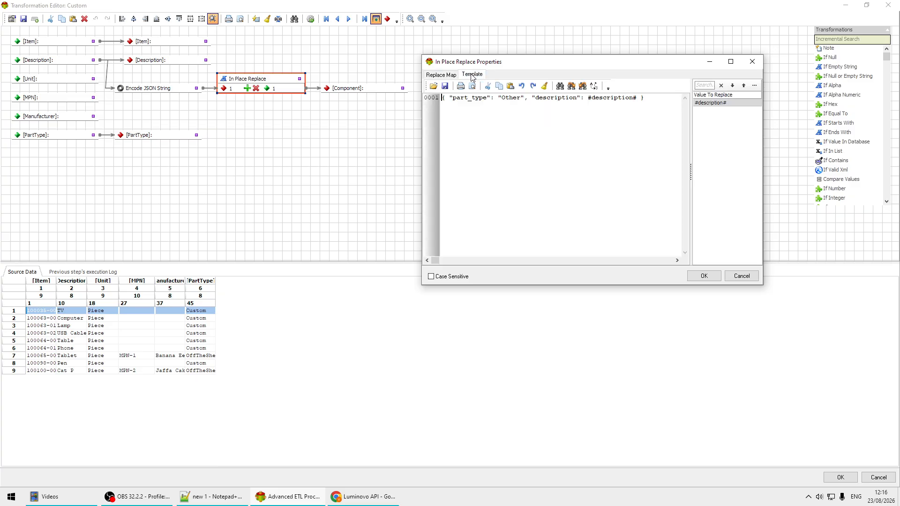
{"action": "left_click_drag", "start_coordinate": [646, 98], "coordinate": [396, 104]}
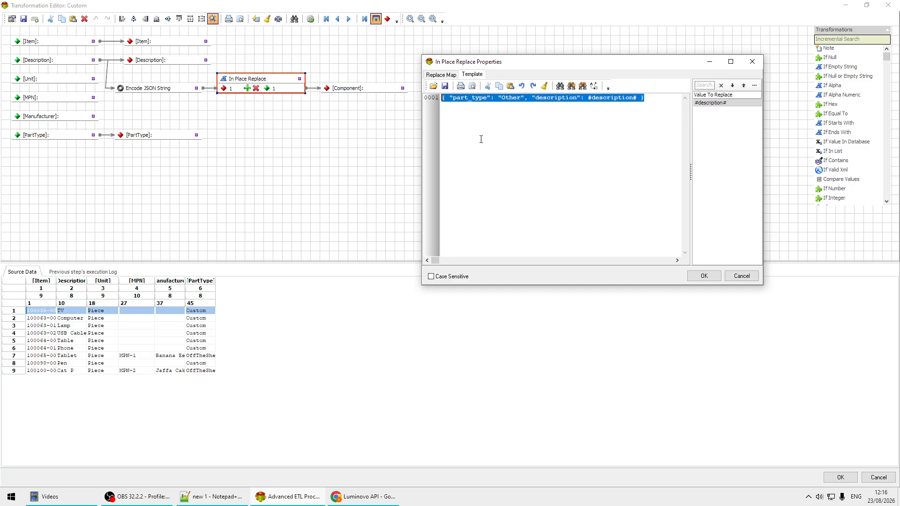
{"action": "left_click", "coordinate": [742, 277]}
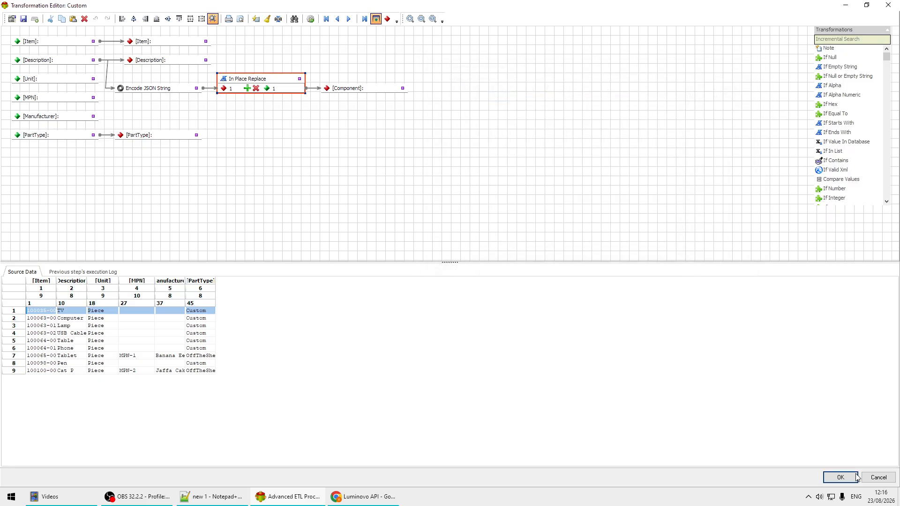
{"action": "left_click", "coordinate": [878, 478]}
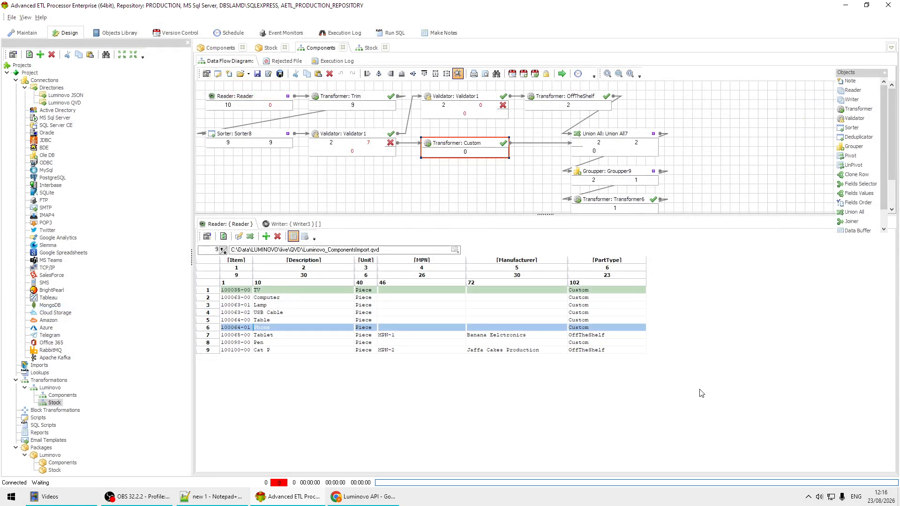
Inspect the Manufacturer rule in the validator before the OffTheShelf transformer and close it without changes
{"action": "double_click", "coordinate": [477, 99]}
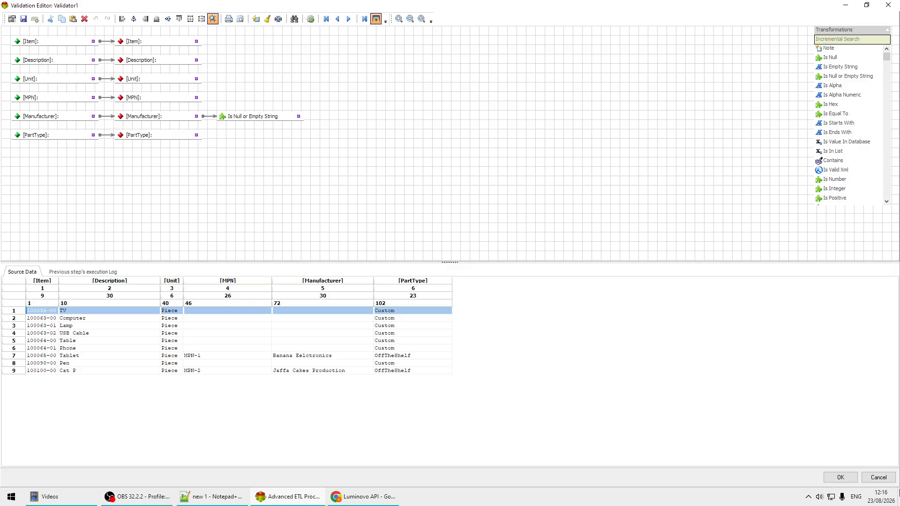
{"action": "left_click", "coordinate": [880, 478]}
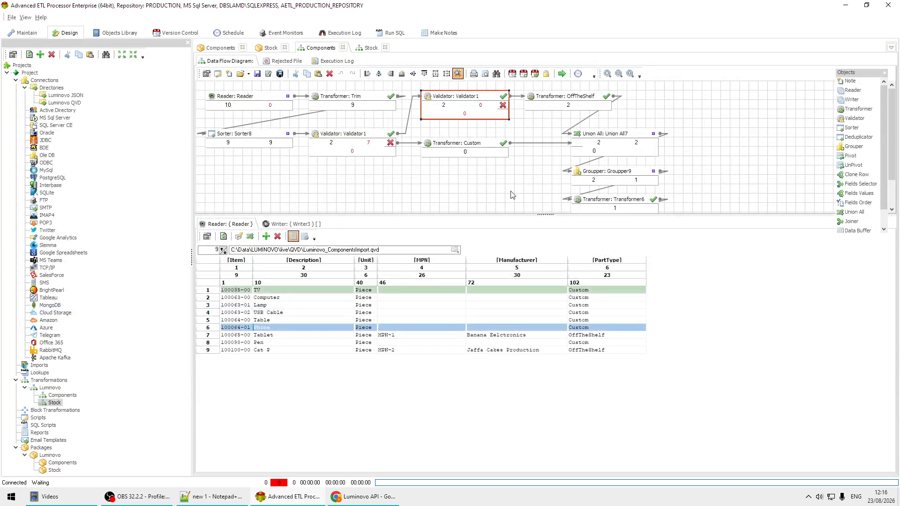
Inspect the OffTheShelf transformer's In Place Replace map and its mpn and manufacturer JSON template, closing everything without changes
{"action": "double_click", "coordinate": [576, 98]}
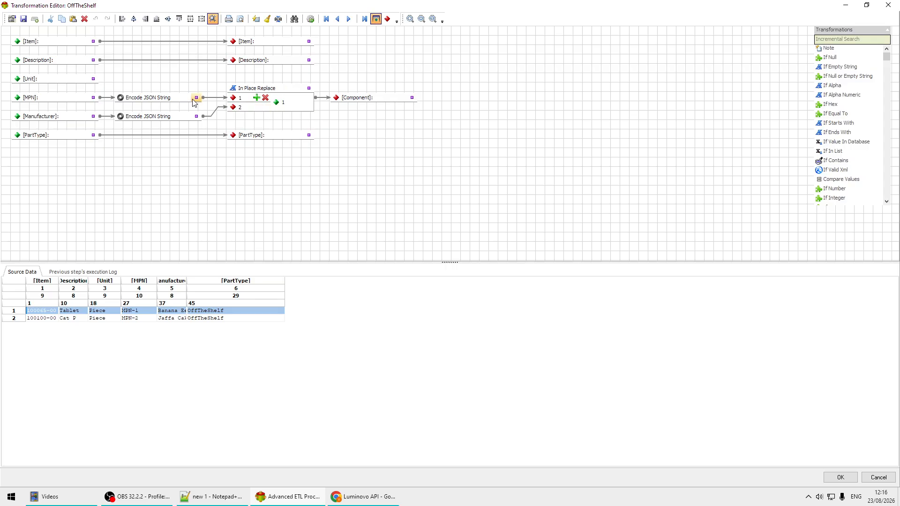
{"action": "double_click", "coordinate": [284, 89]}
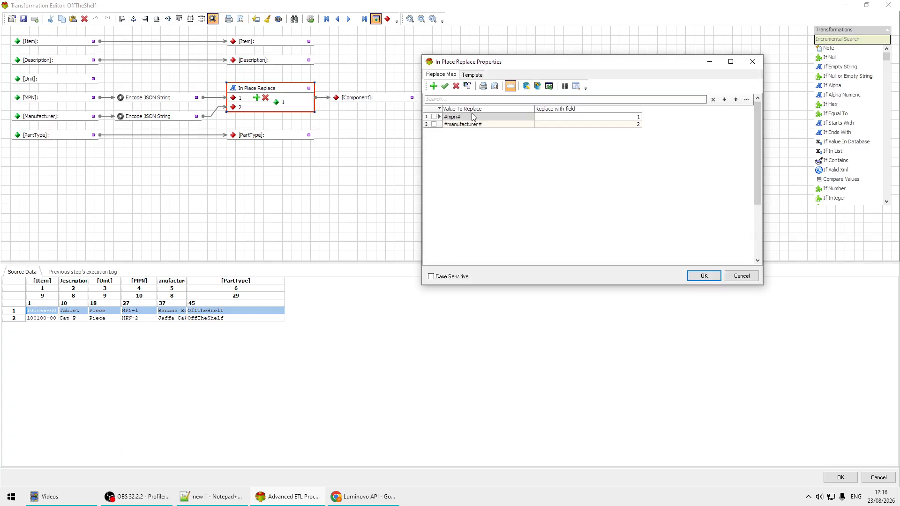
{"action": "left_click", "coordinate": [471, 75]}
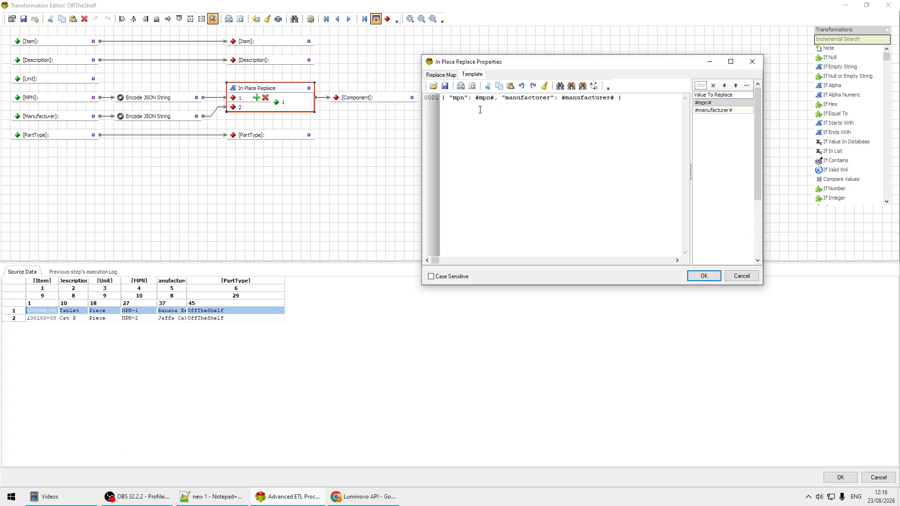
{"action": "left_click", "coordinate": [647, 104]}
{"action": "double_click", "coordinate": [526, 98]}
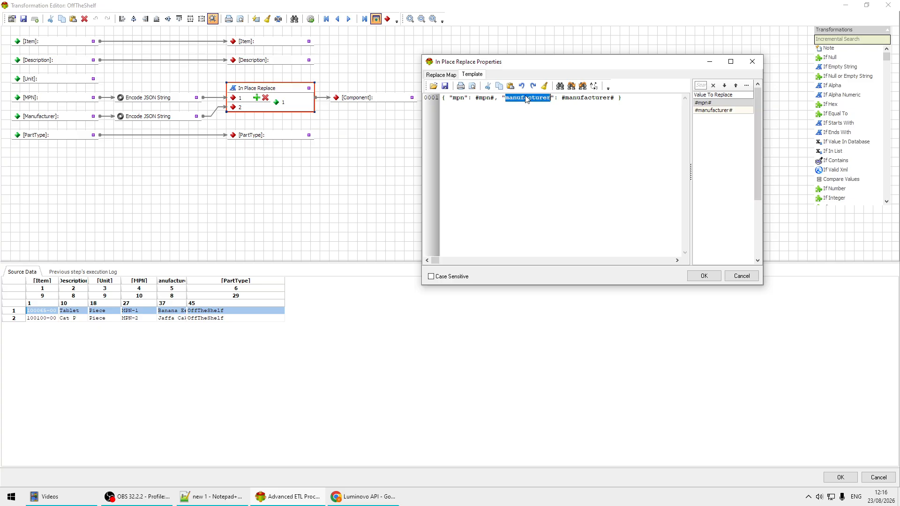
{"action": "double_click", "coordinate": [600, 98]}
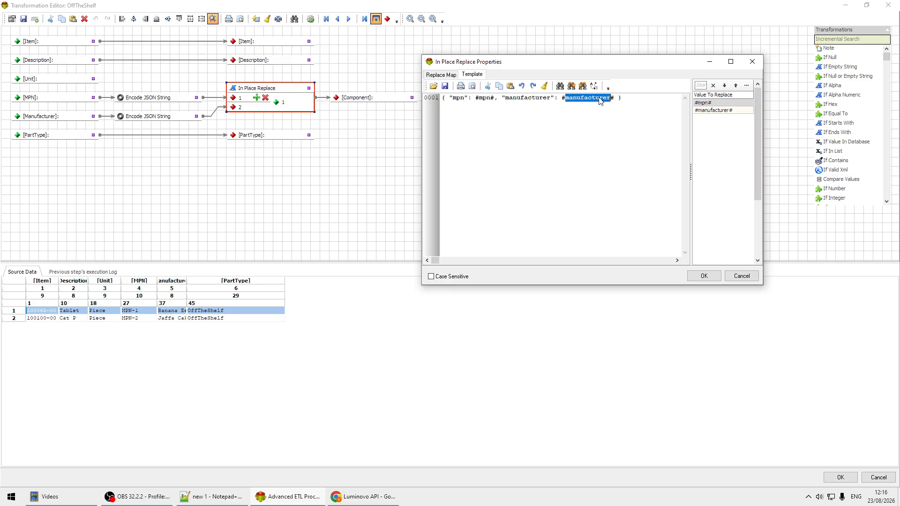
{"action": "left_click", "coordinate": [746, 277]}
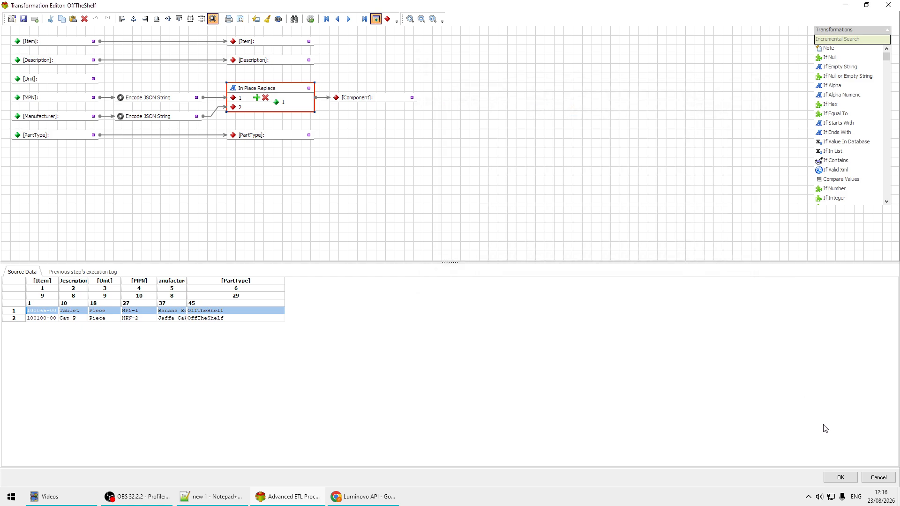
{"action": "left_click", "coordinate": [885, 475]}
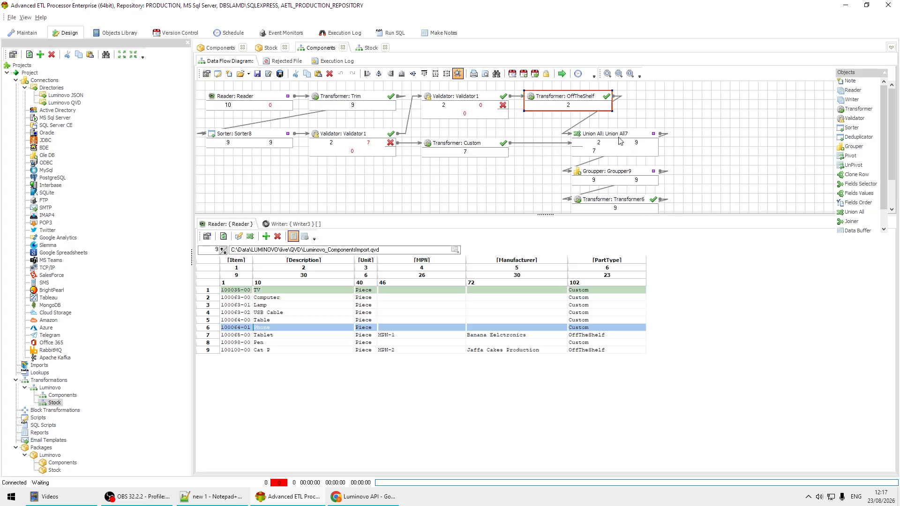
Inspect the Union All7 field mappings and the Groupper9 grouping types and concatenation delimiter, closing both without changes
{"action": "double_click", "coordinate": [604, 136]}
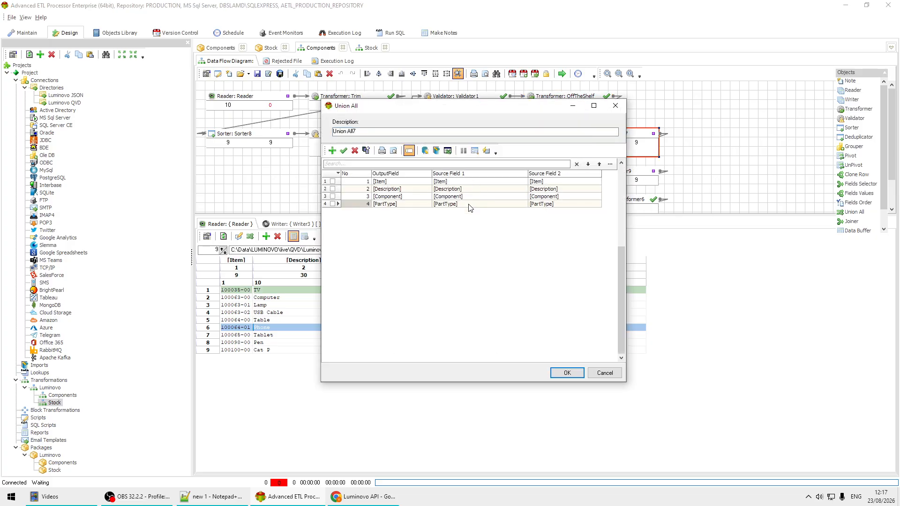
{"action": "left_click", "coordinate": [605, 373]}
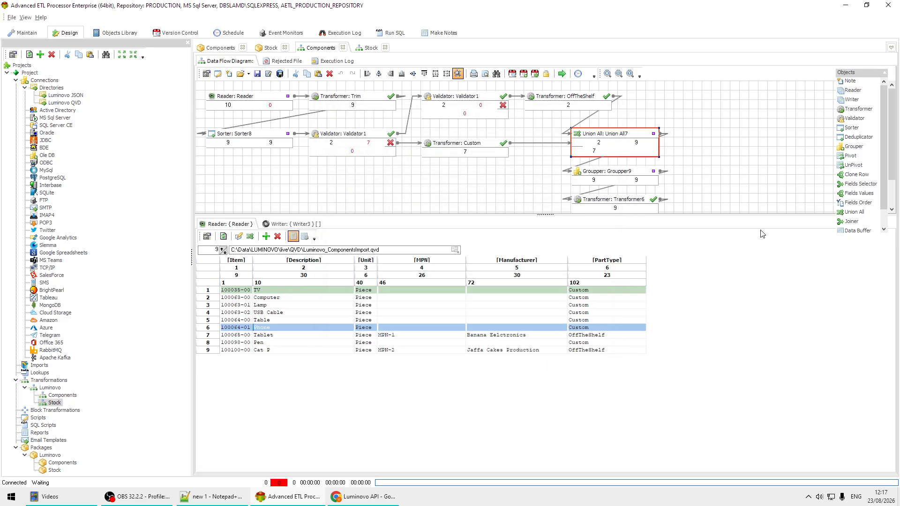
{"action": "double_click", "coordinate": [625, 175]}
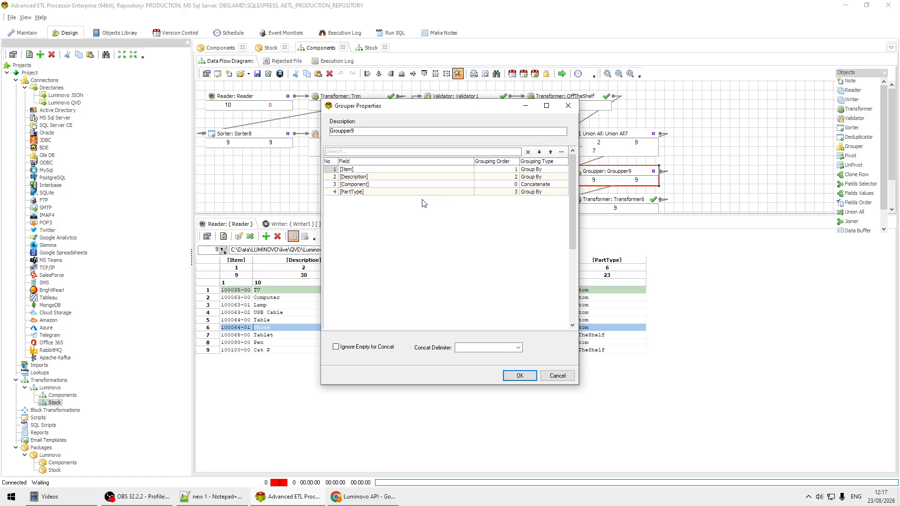
{"action": "left_click", "coordinate": [432, 184]}
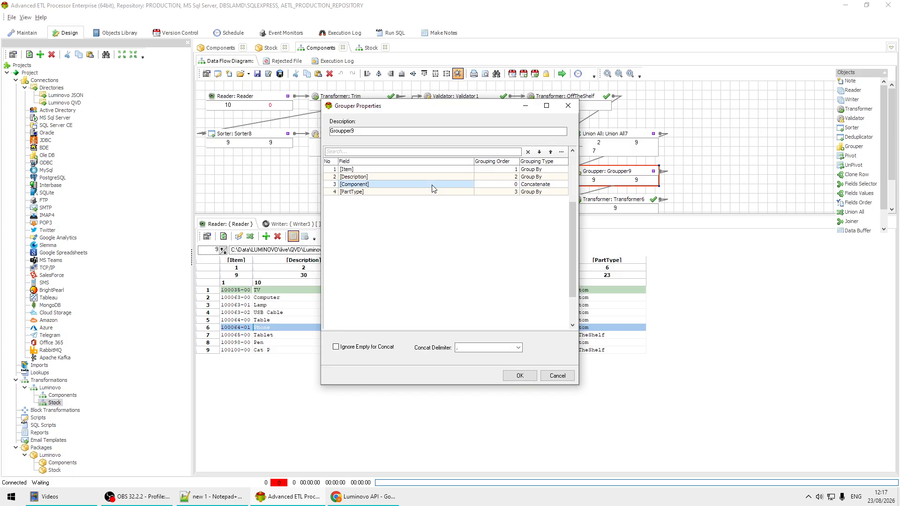
{"action": "left_click", "coordinate": [558, 186]}
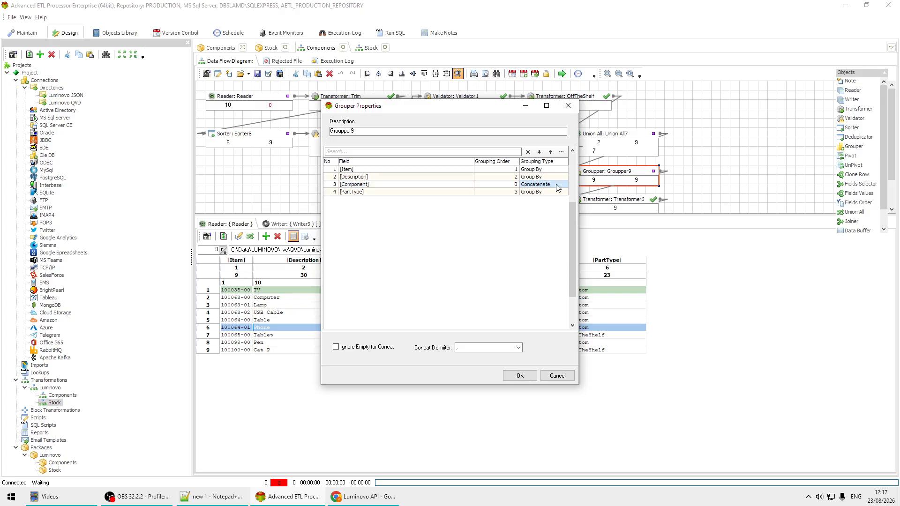
{"action": "left_click", "coordinate": [474, 351]}
{"action": "left_click", "coordinate": [557, 377]}
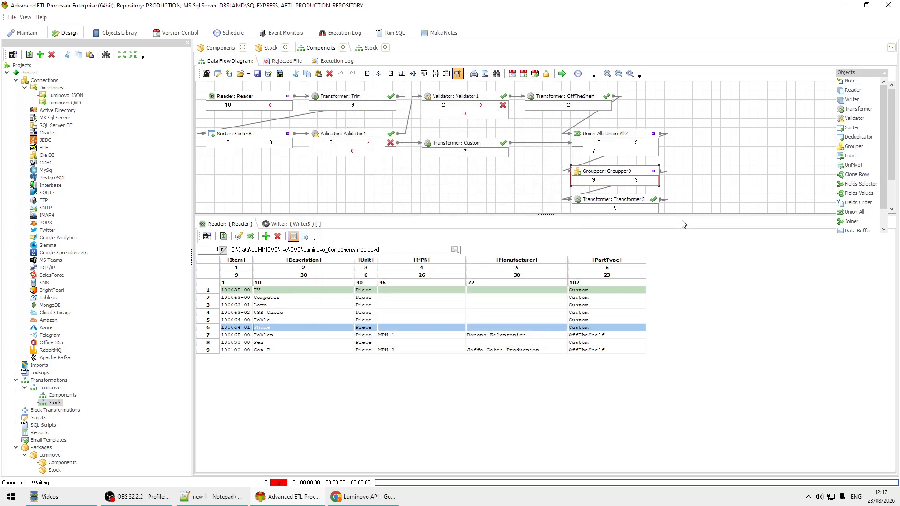
Inspect the In Place Replace map and JSON template in Transformer6, closing the replace properties without changes
{"action": "double_click", "coordinate": [621, 206]}
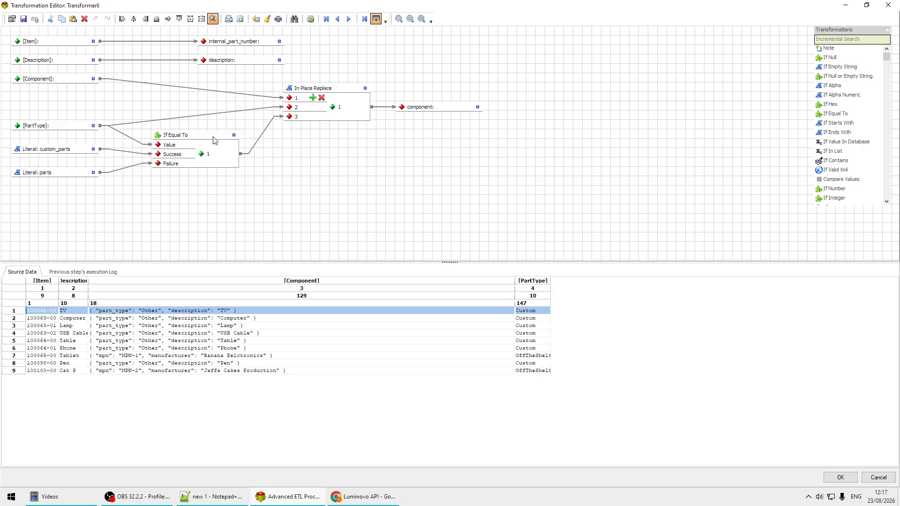
{"action": "double_click", "coordinate": [339, 90]}
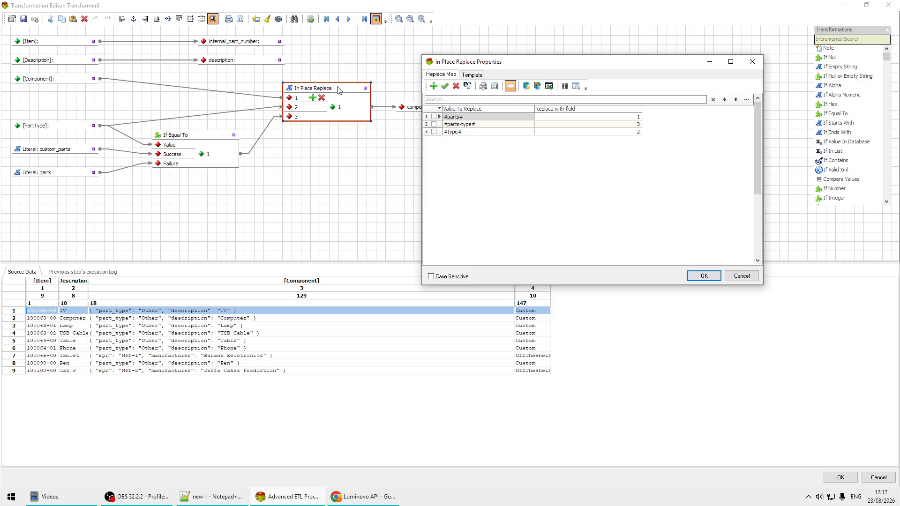
{"action": "left_click", "coordinate": [472, 75]}
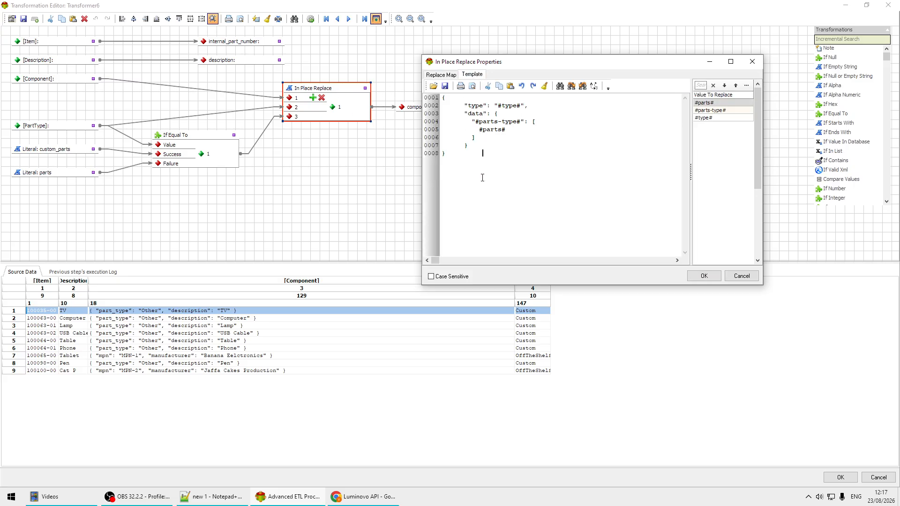
{"action": "left_click_drag", "start_coordinate": [463, 169], "coordinate": [394, 90]}
{"action": "left_click", "coordinate": [517, 125]}
{"action": "double_click", "coordinate": [510, 105]}
{"action": "double_click", "coordinate": [491, 130]}
{"action": "left_click", "coordinate": [742, 276]}
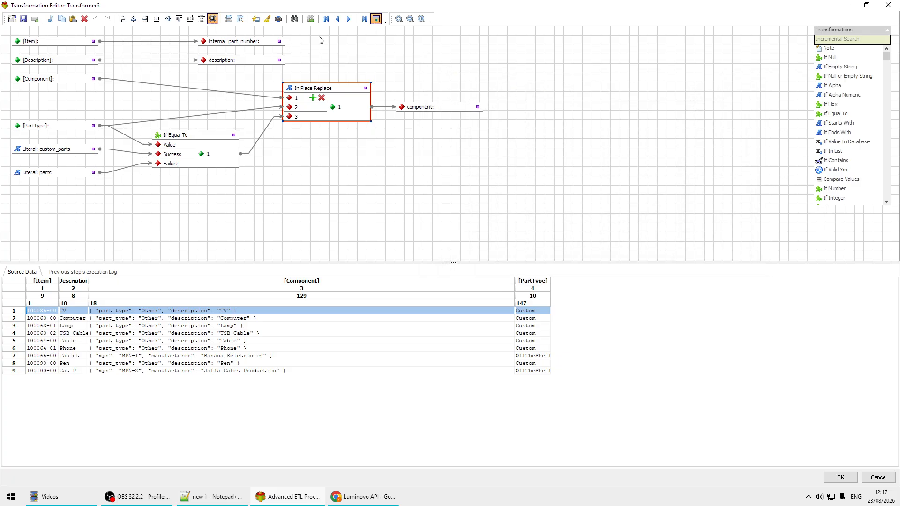
Preview Transformer6's results on the first source record, including the component output, and close the editor without saving
{"action": "left_click", "coordinate": [310, 19]}
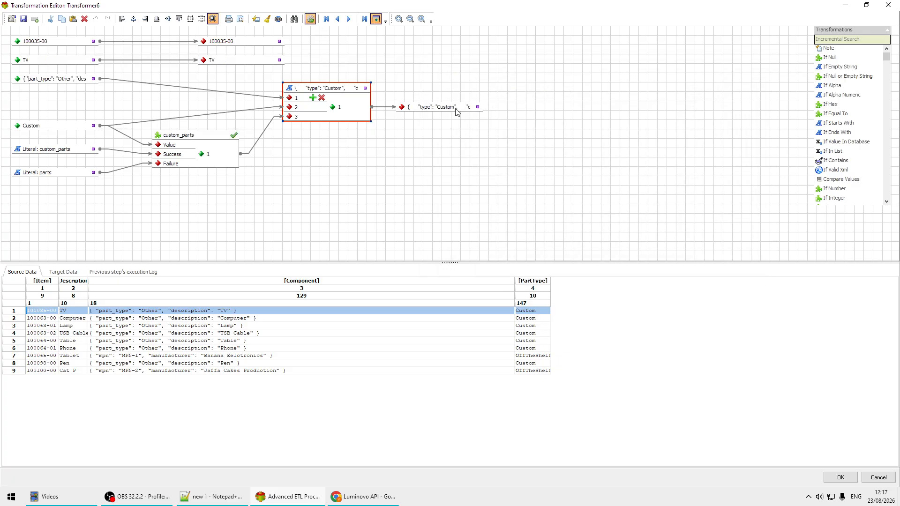
{"action": "mouse_move", "coordinate": [454, 110]}
{"action": "left_click", "coordinate": [884, 481]}
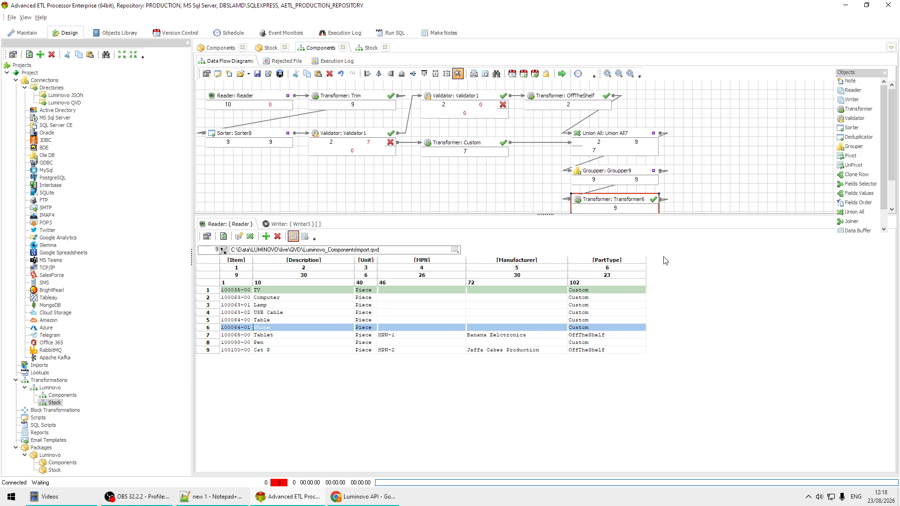
Enlarge the diagram area to reveal Writer3, run the Components data flow and close the completion log
{"action": "left_click_drag", "start_coordinate": [545, 214], "coordinate": [526, 273]}
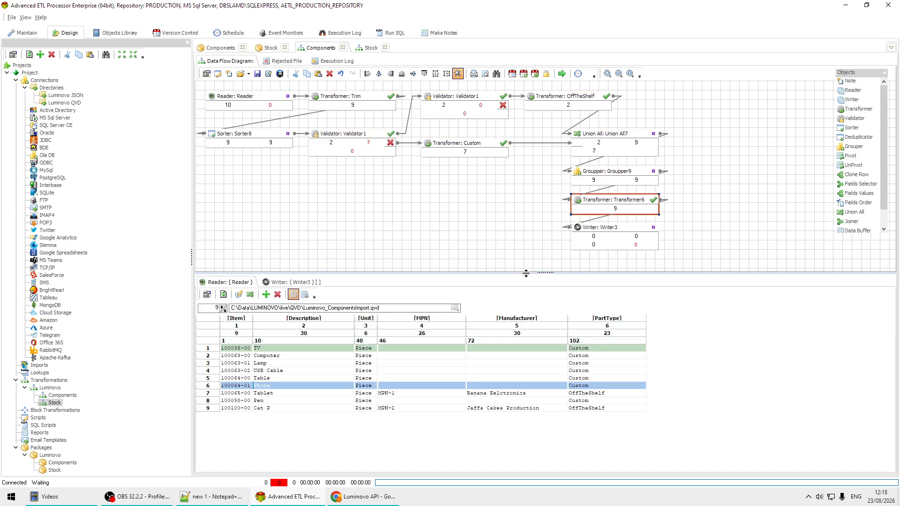
{"action": "left_click", "coordinate": [606, 234]}
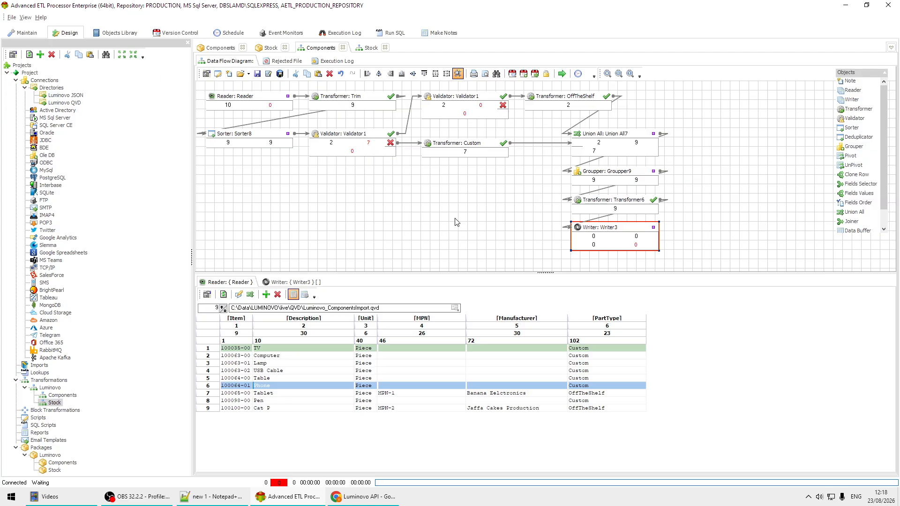
{"action": "left_click", "coordinate": [562, 74]}
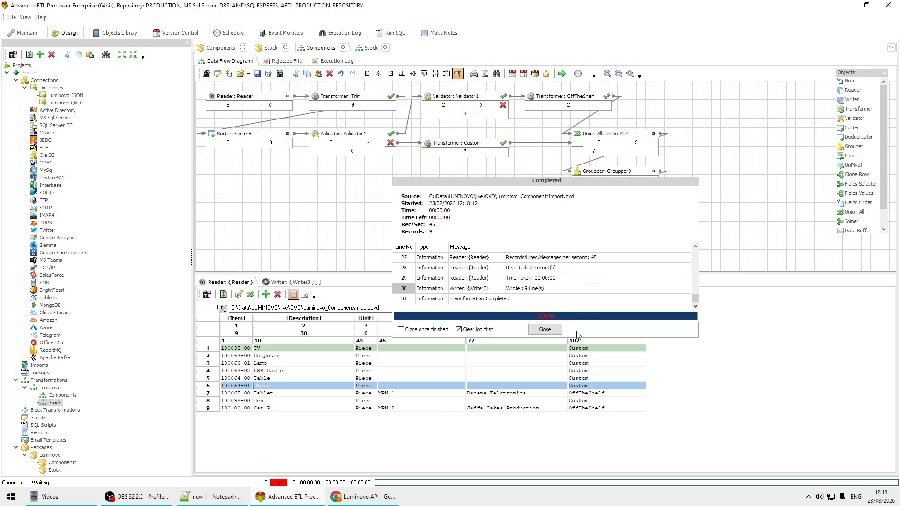
{"action": "left_click", "coordinate": [545, 329]}
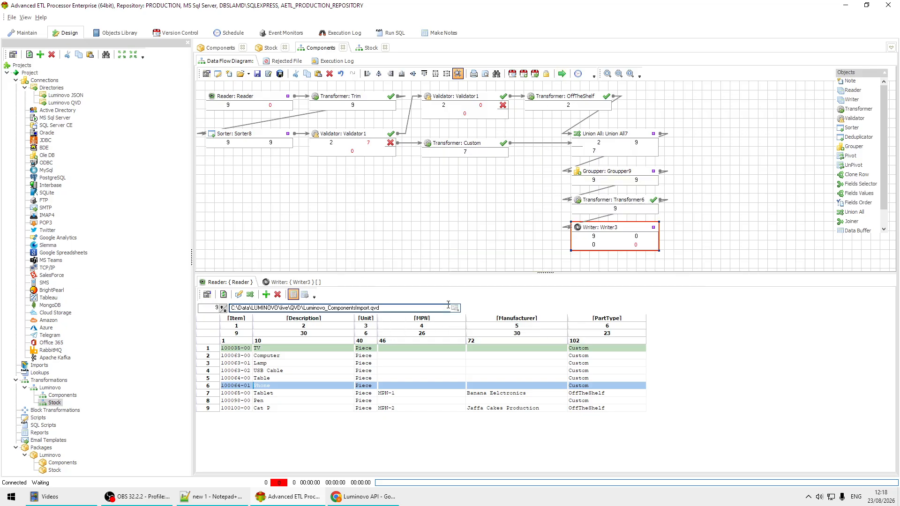
Open the writer's output file Components.json in Notepad++ and pretty-print it with JsonTools
{"action": "left_click", "coordinate": [316, 282]}
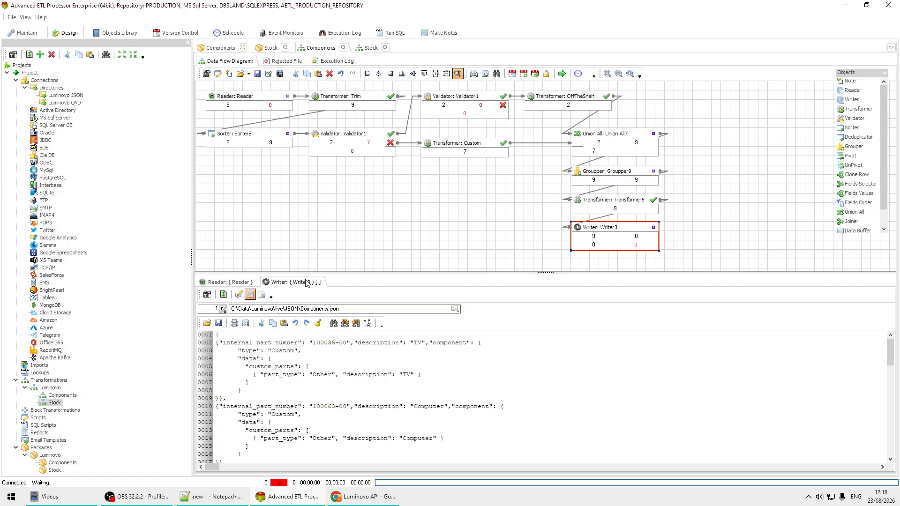
{"action": "left_click", "coordinate": [239, 294]}
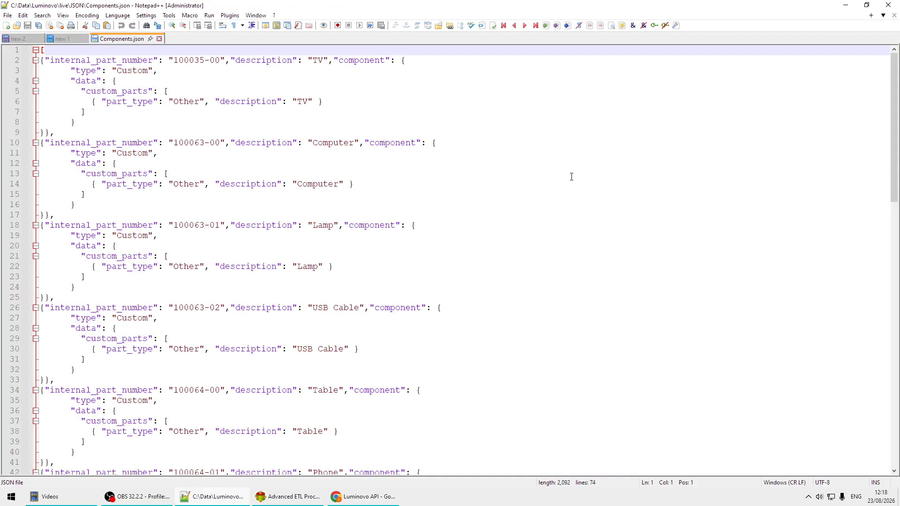
{"action": "left_click", "coordinate": [230, 15]}
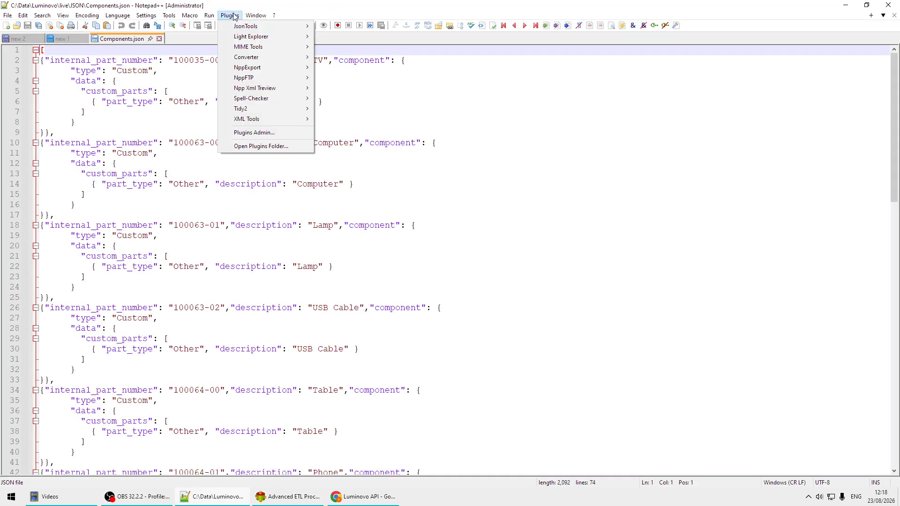
{"action": "mouse_move", "coordinate": [251, 30]}
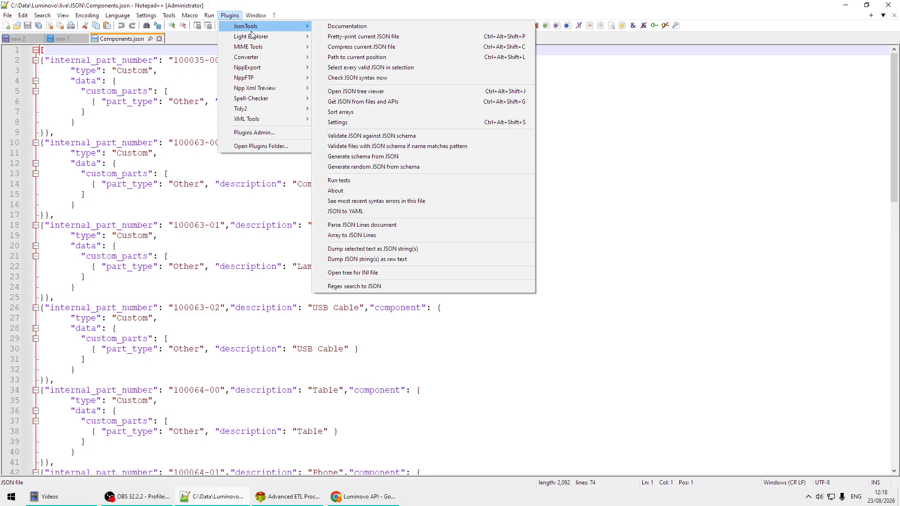
{"action": "left_click", "coordinate": [416, 36]}
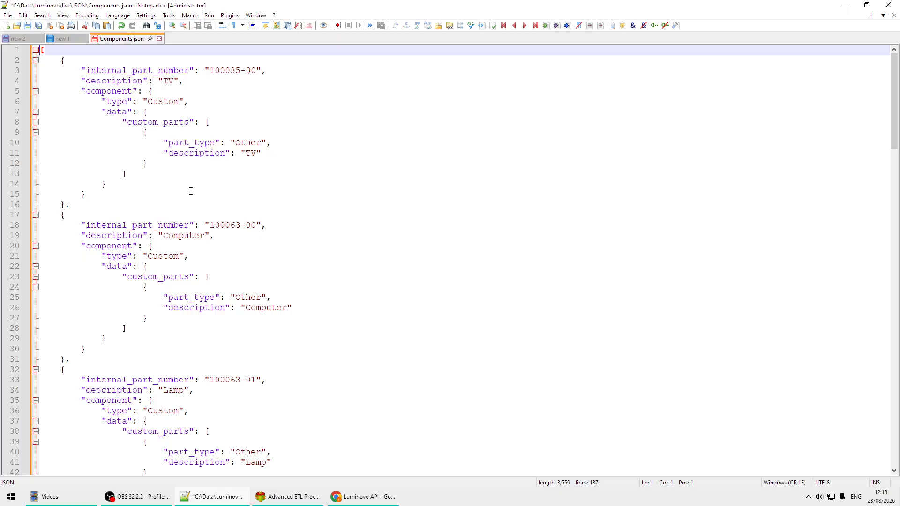
Examine the Custom and OffTheShelf records in the formatted Components.json and switch back to Advanced ETL Processor
{"action": "left_click_drag", "start_coordinate": [70, 205], "coordinate": [2, 22]}
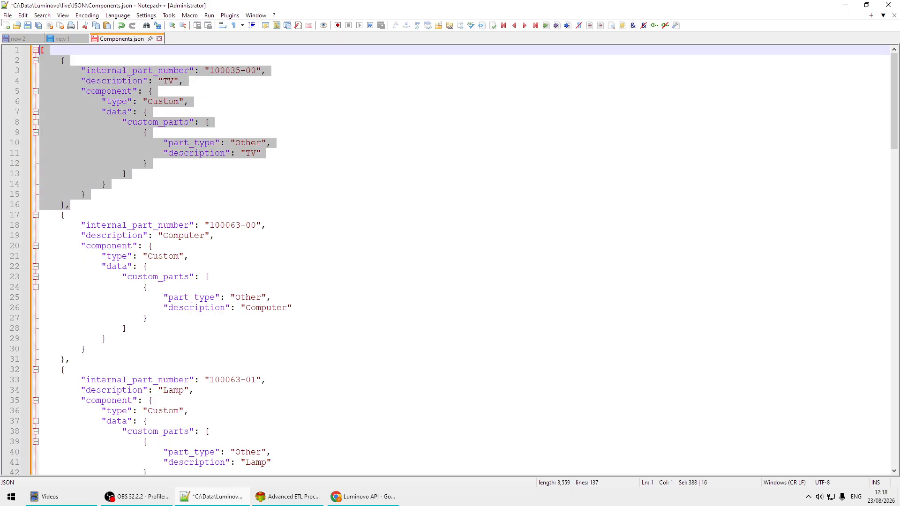
{"action": "scroll", "coordinate": [460, 219], "scroll_direction": "down", "scroll_amount": 20}
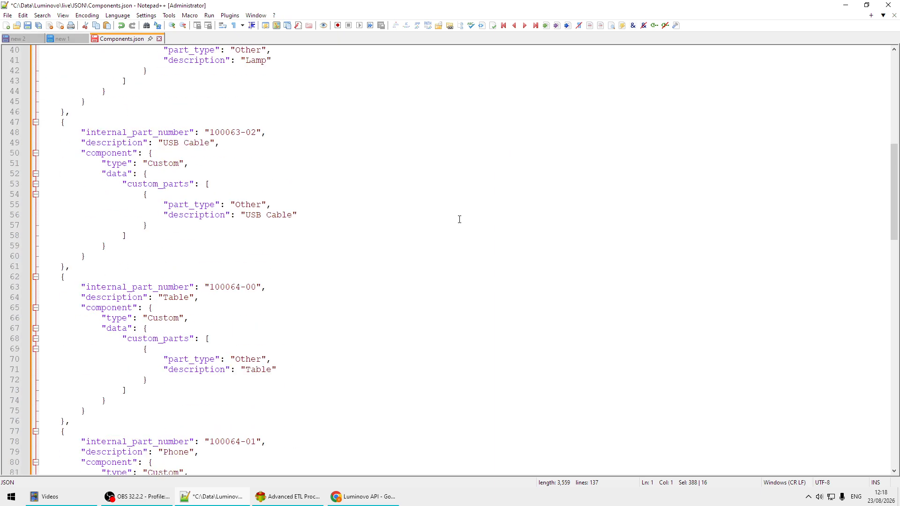
{"action": "scroll", "coordinate": [460, 219], "scroll_direction": "down", "scroll_amount": 20}
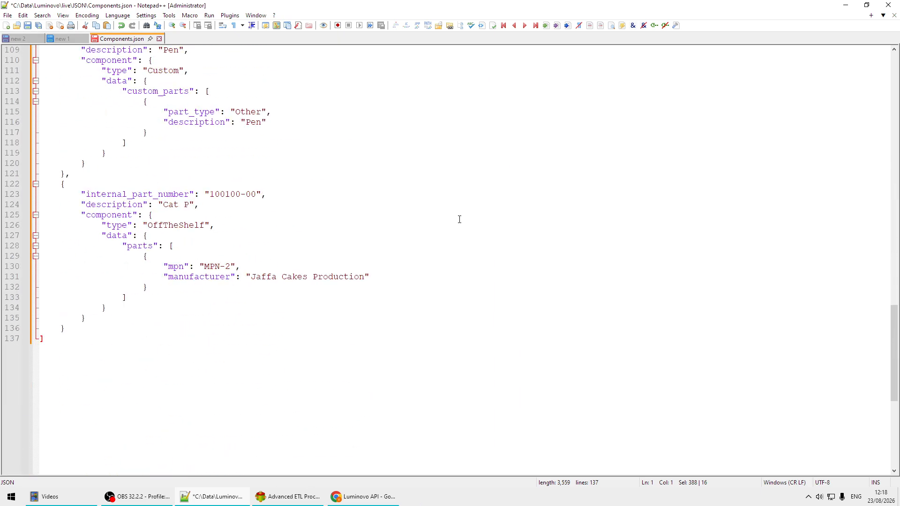
{"action": "scroll", "coordinate": [460, 219], "scroll_direction": "up", "scroll_amount": 14}
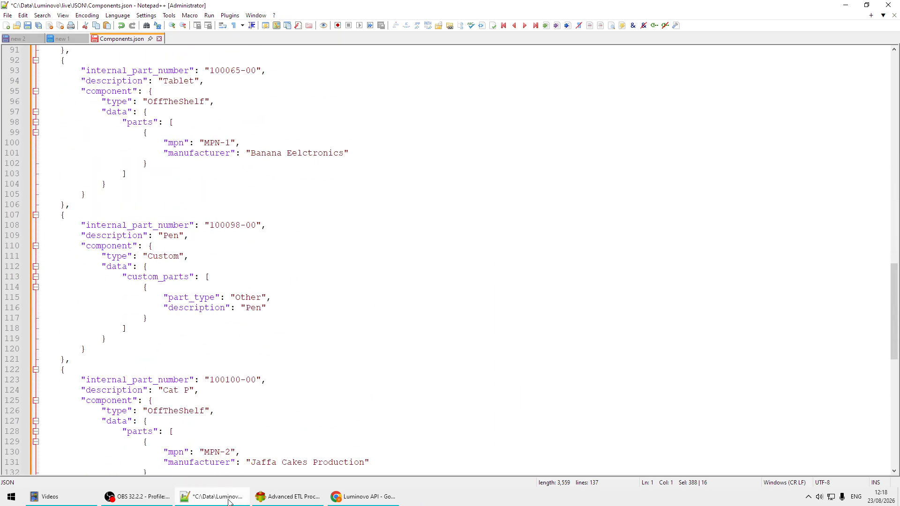
{"action": "left_click", "coordinate": [281, 498]}
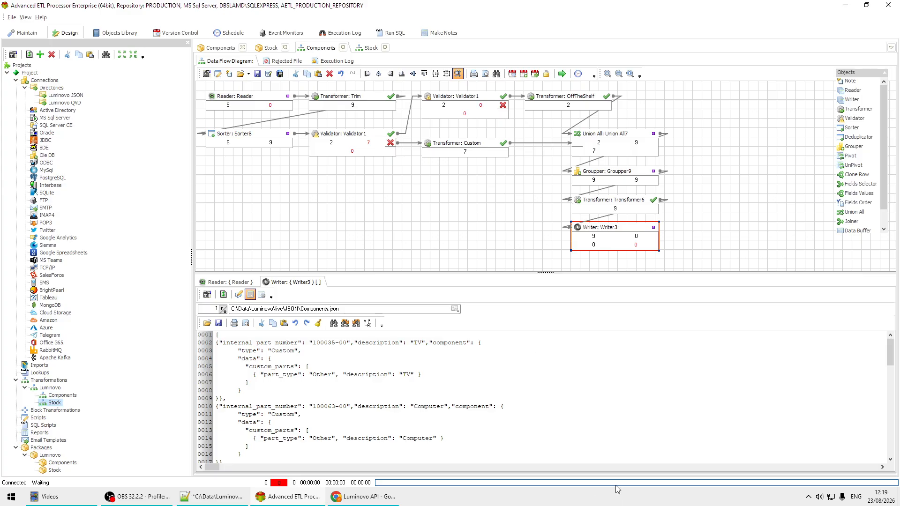
{"action": "left_click", "coordinate": [474, 501]}
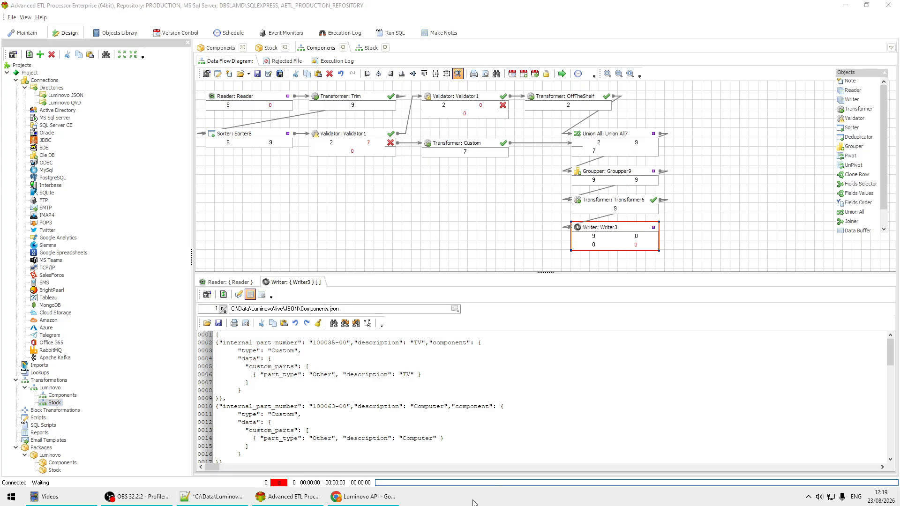